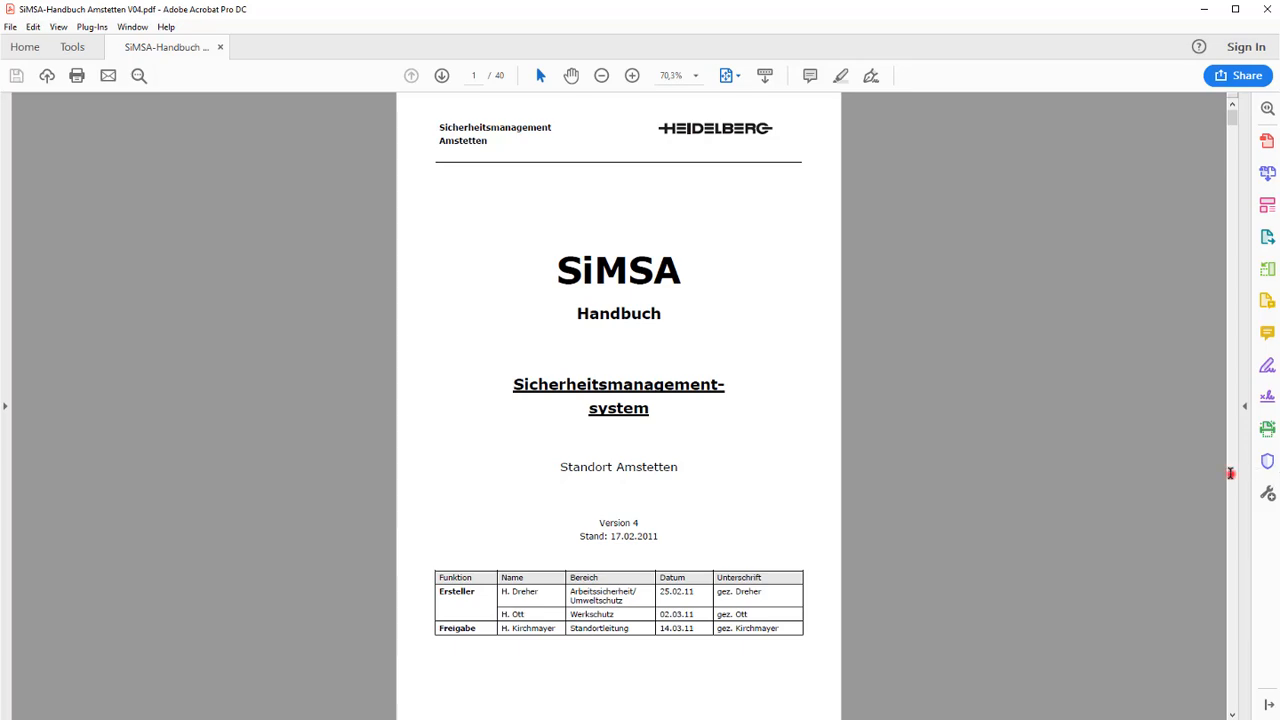
Page through the SiMSA handbook PDF to examine its chapter structure.
{"action": "left_click", "coordinate": [1232, 479]}
{"action": "left_click", "coordinate": [1232, 479]}
{"action": "left_click", "coordinate": [1232, 479]}
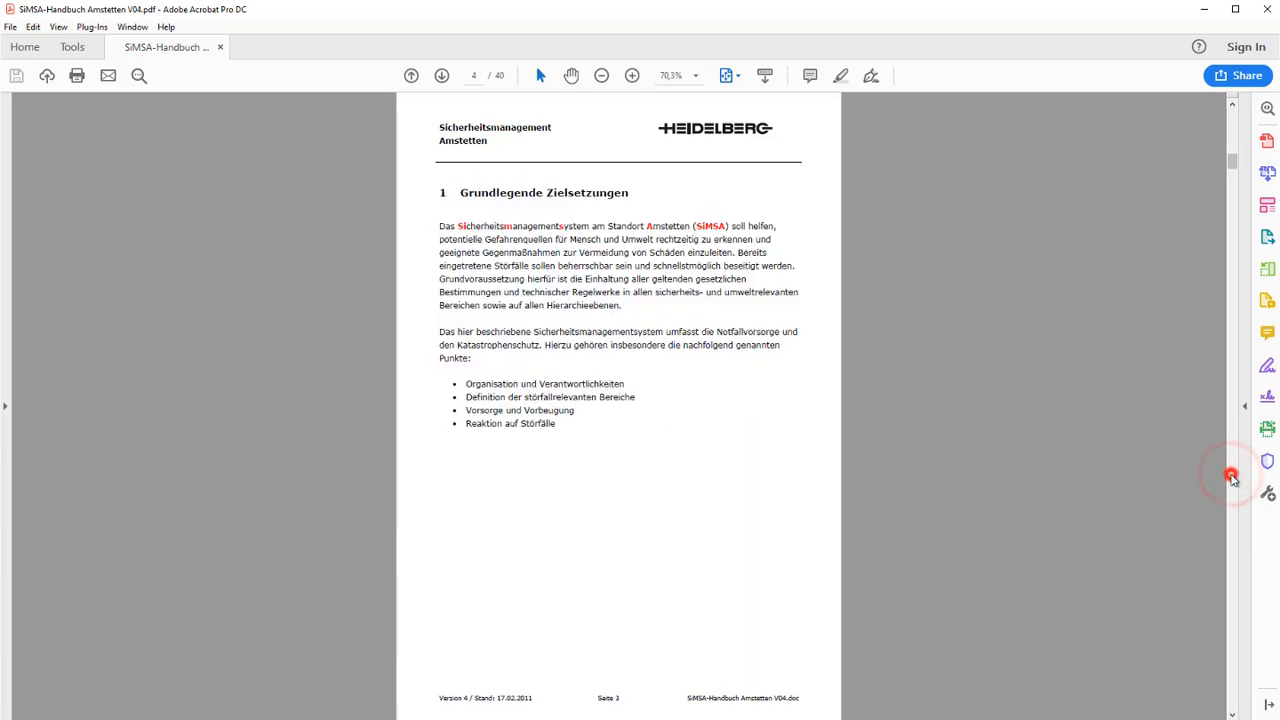
{"action": "left_click", "coordinate": [1232, 479]}
{"action": "left_click", "coordinate": [1232, 479]}
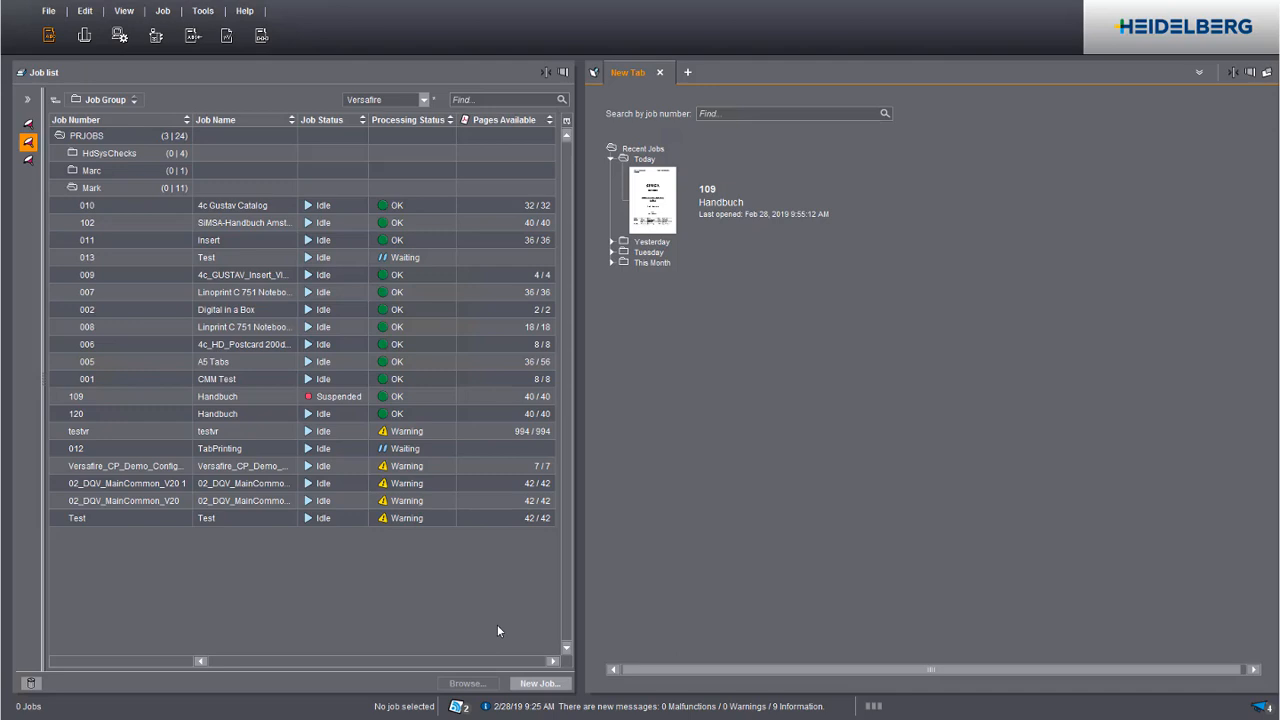
Switch to the Heidelberg job list and create a new job with number 110 and name Manual.
{"action": "left_click", "coordinate": [531, 686]}
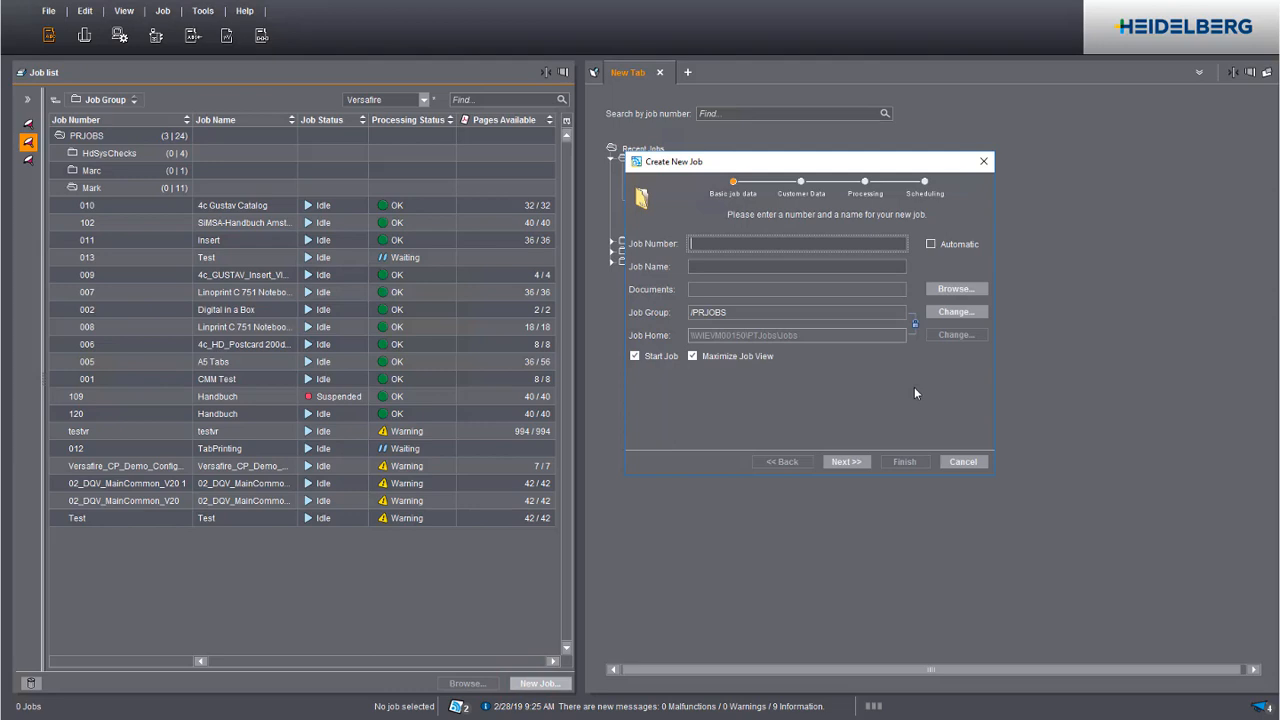
{"action": "left_click", "coordinate": [760, 246]}
{"action": "type", "text": "110"}
{"action": "key", "text": "Tab"}
{"action": "type", "text": "Manual"}
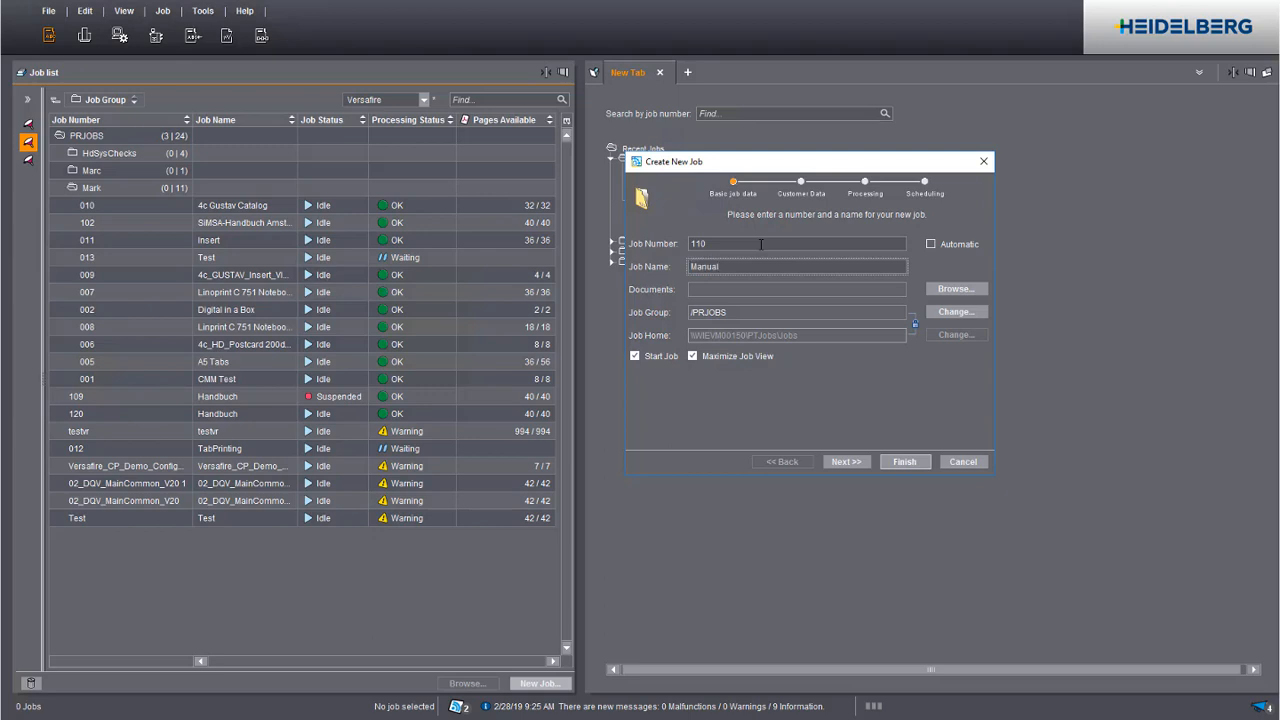
{"action": "left_click", "coordinate": [904, 461]}
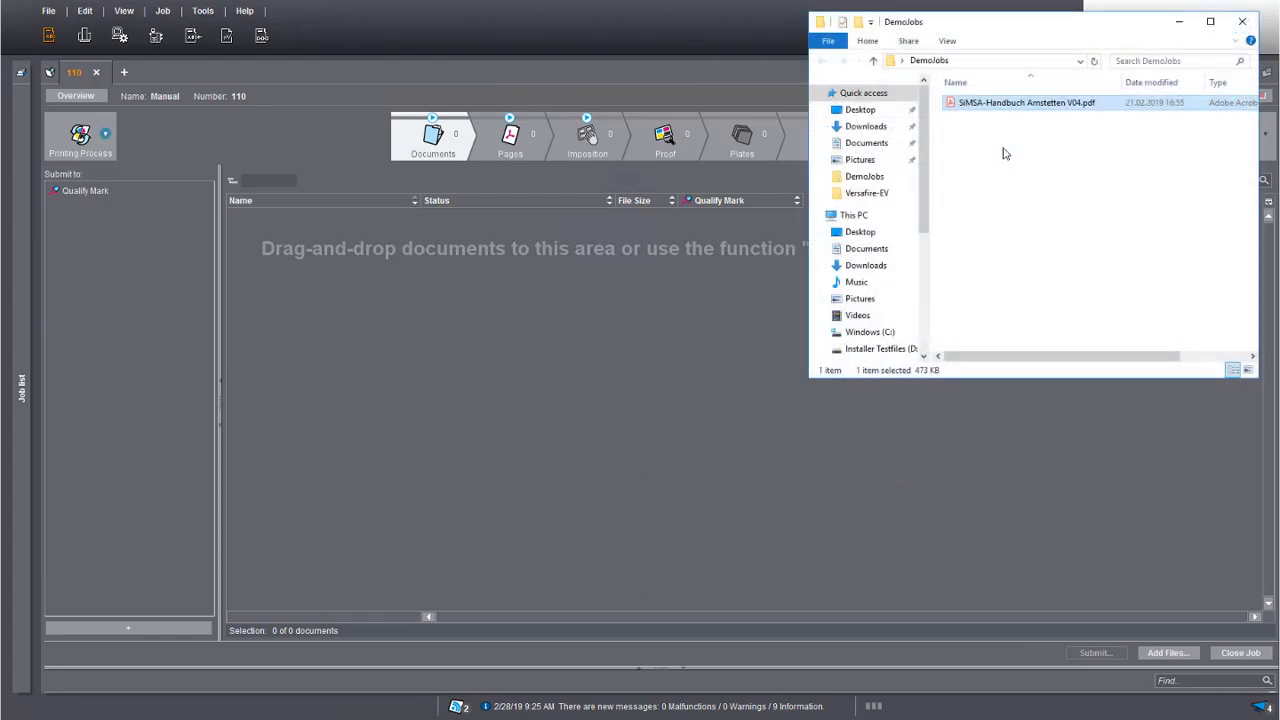
Add SiMSA-Handbuch Amstetten V04.pdf from the DemoJobs folder to the job's documents.
{"action": "left_click", "coordinate": [1003, 149]}
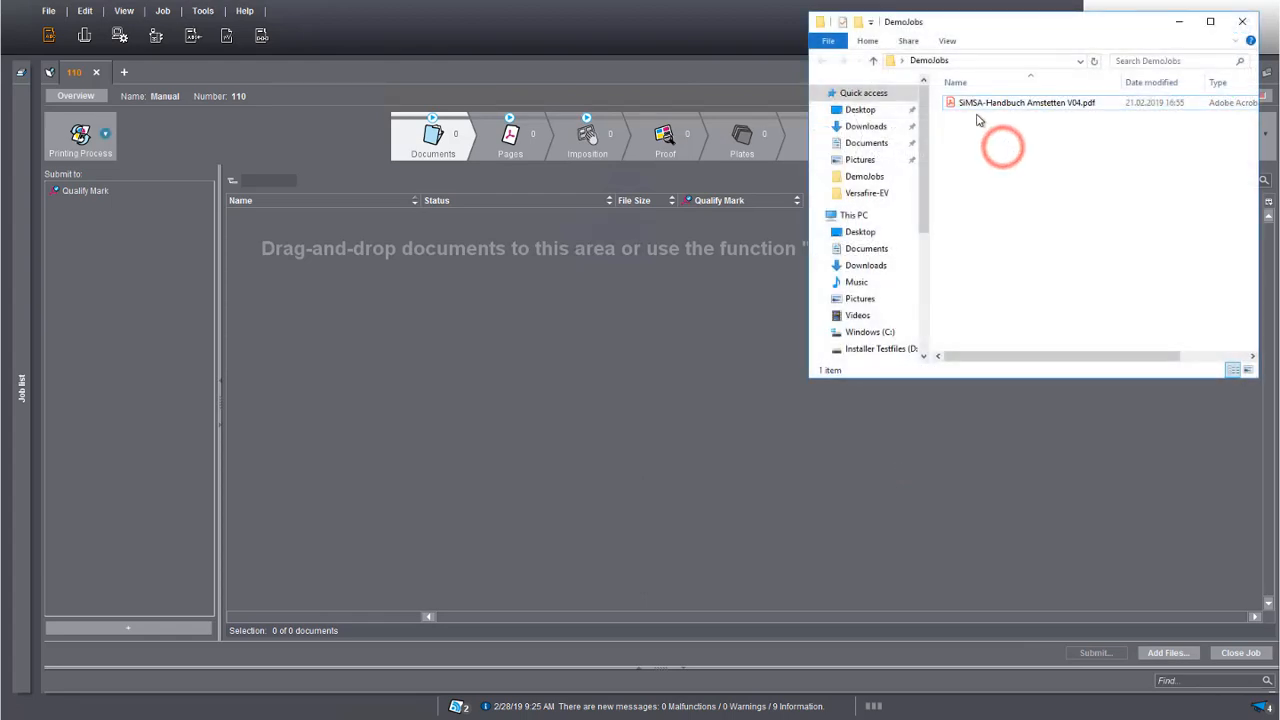
{"action": "left_click_drag", "start_coordinate": [976, 108], "coordinate": [596, 328]}
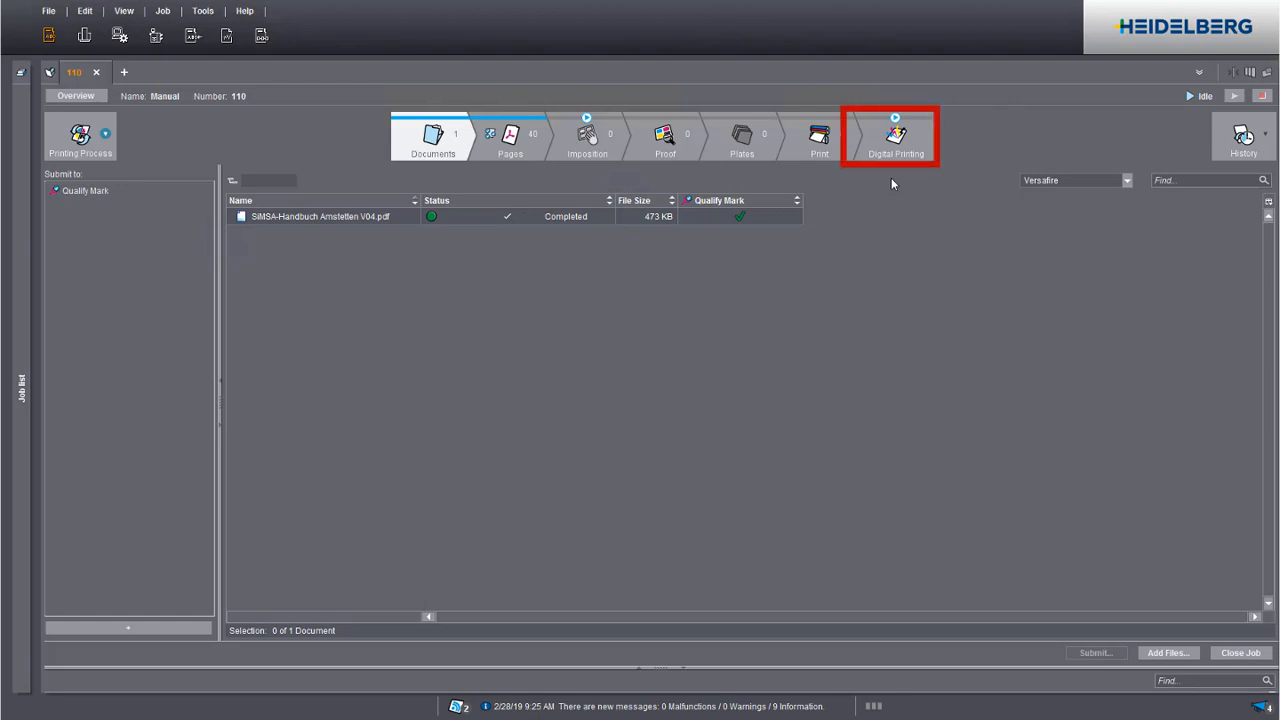
Set the paper for the job's digital printing output to A4_LEF.
{"action": "left_click", "coordinate": [895, 135]}
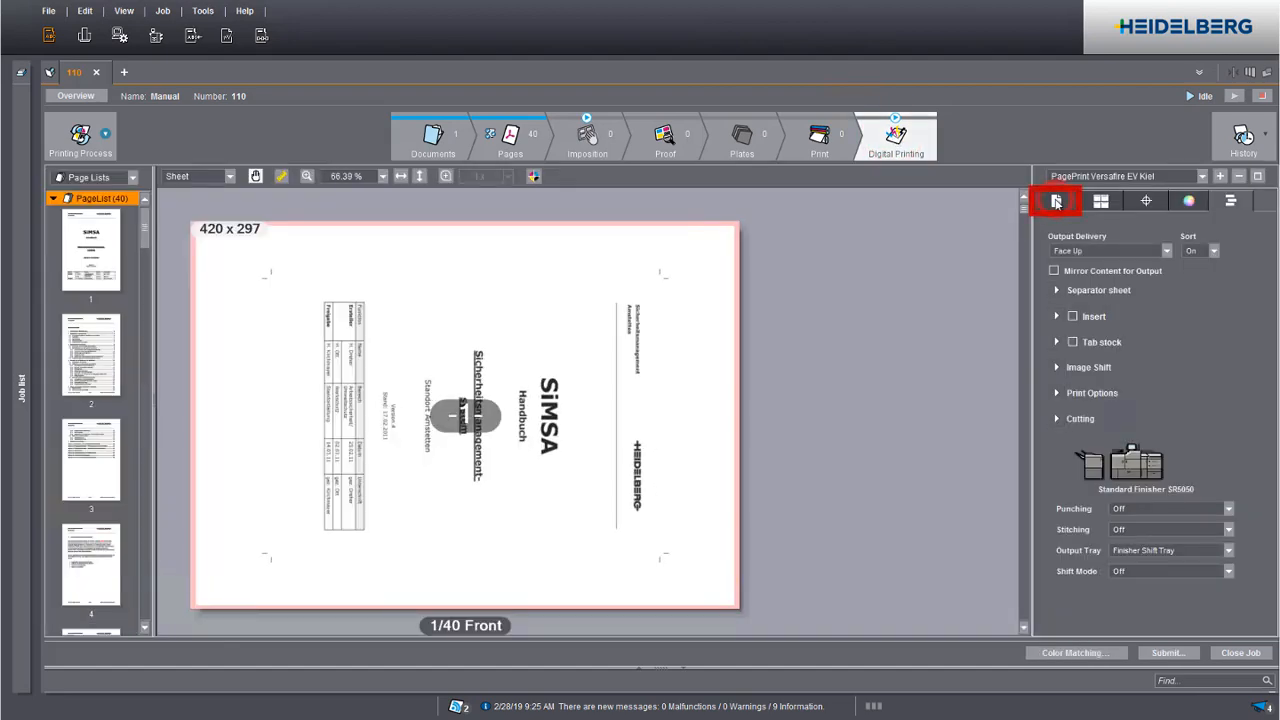
{"action": "left_click", "coordinate": [1057, 202]}
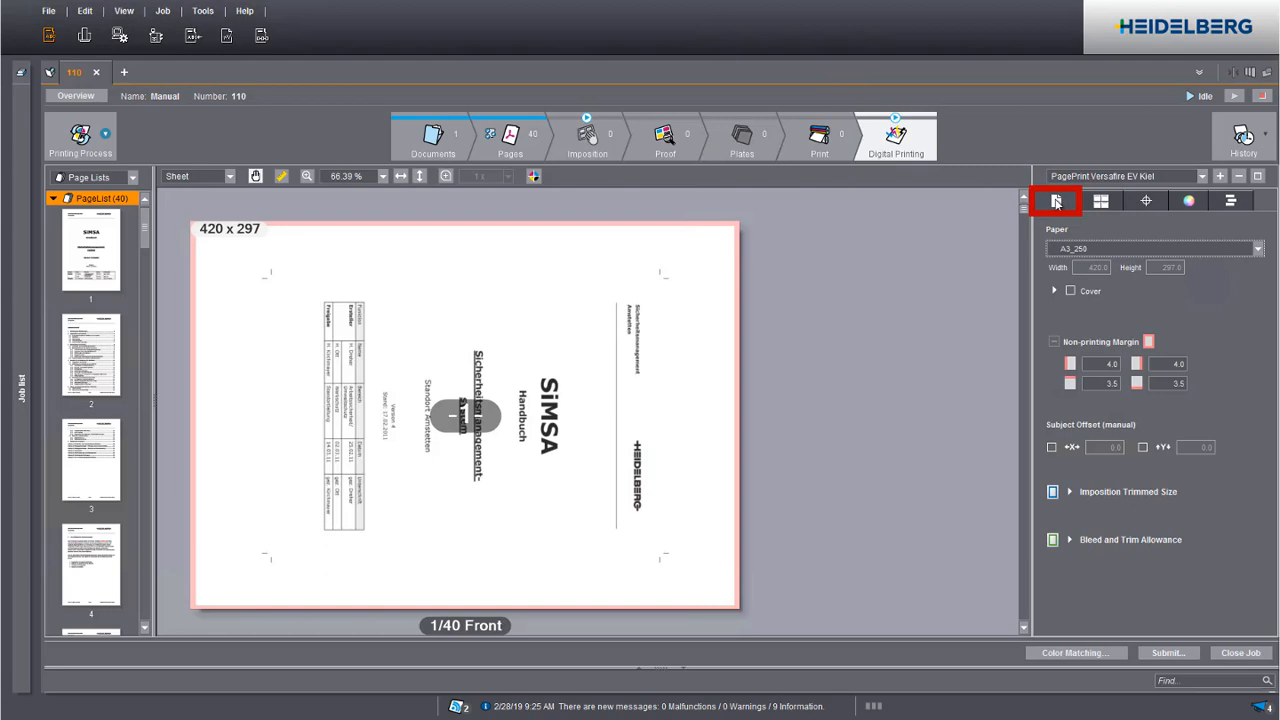
{"action": "left_click", "coordinate": [1258, 248]}
{"action": "left_click", "coordinate": [1149, 264]}
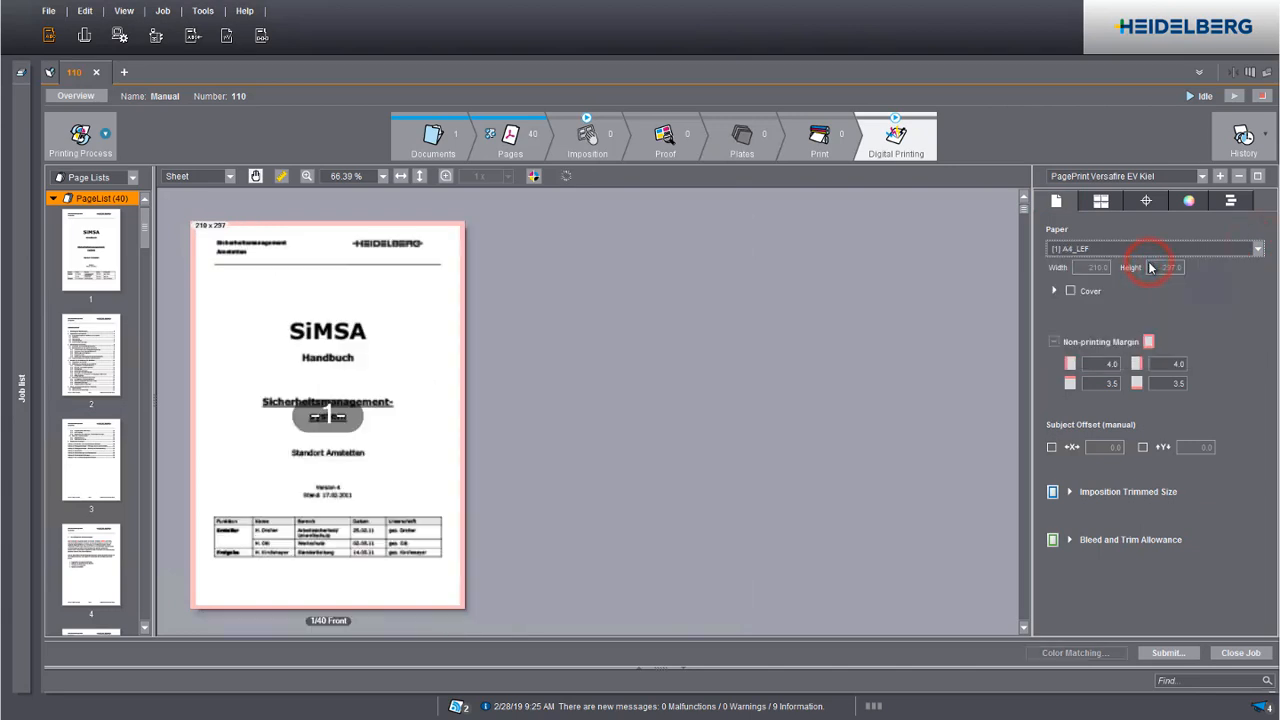
Enable tab stock in the finishing settings with 6TabPaper as its paper.
{"action": "left_click", "coordinate": [1100, 201]}
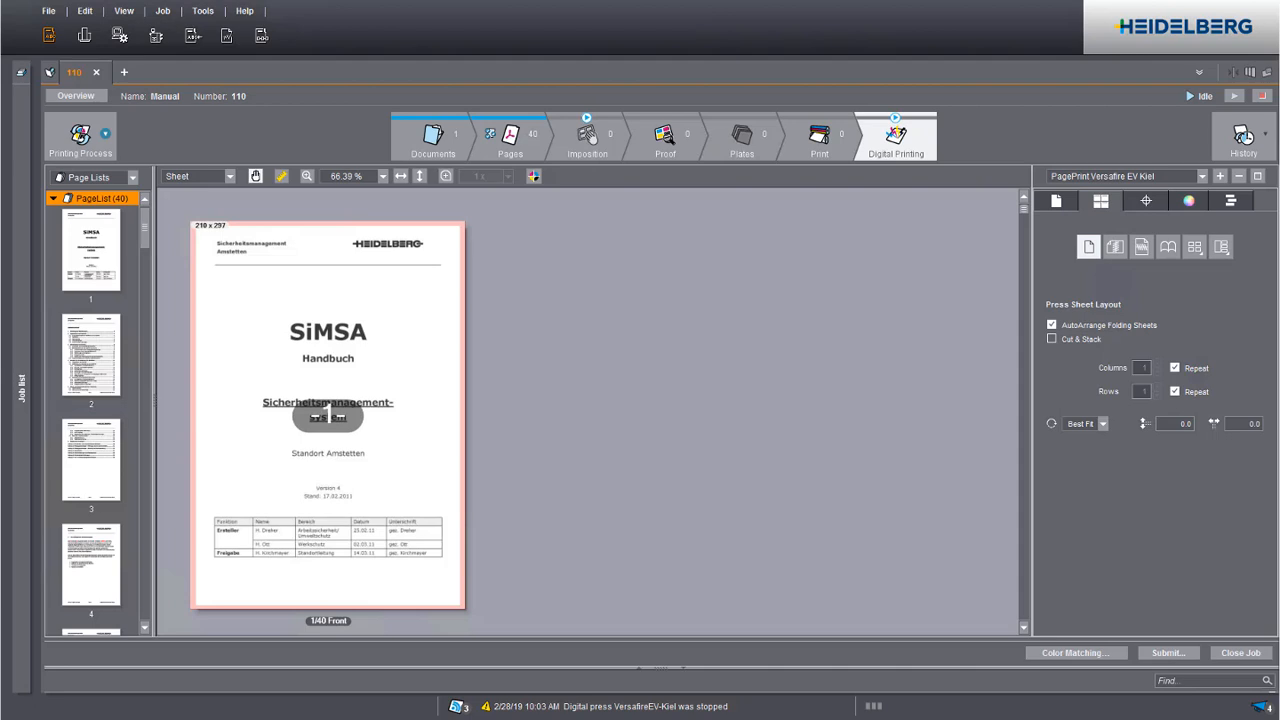
{"action": "left_click", "coordinate": [1232, 202]}
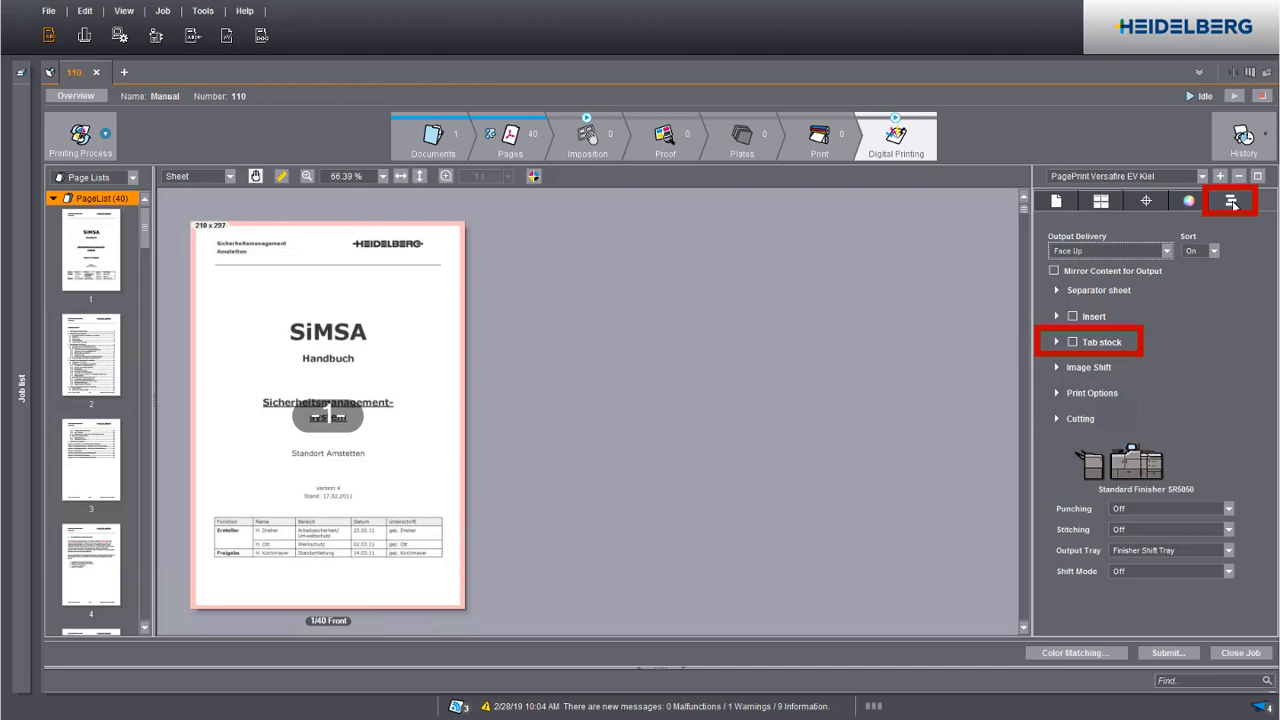
{"action": "left_click", "coordinate": [1072, 342]}
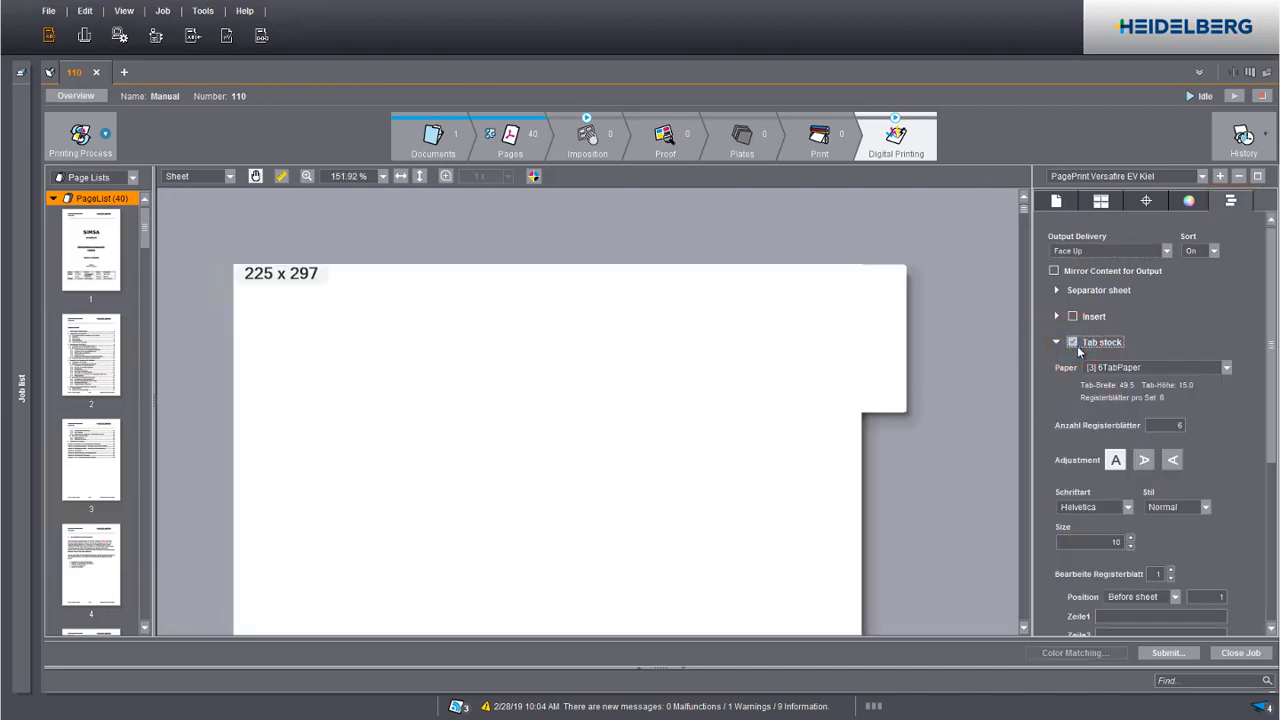
{"action": "left_click", "coordinate": [1226, 367]}
{"action": "left_click", "coordinate": [1226, 368]}
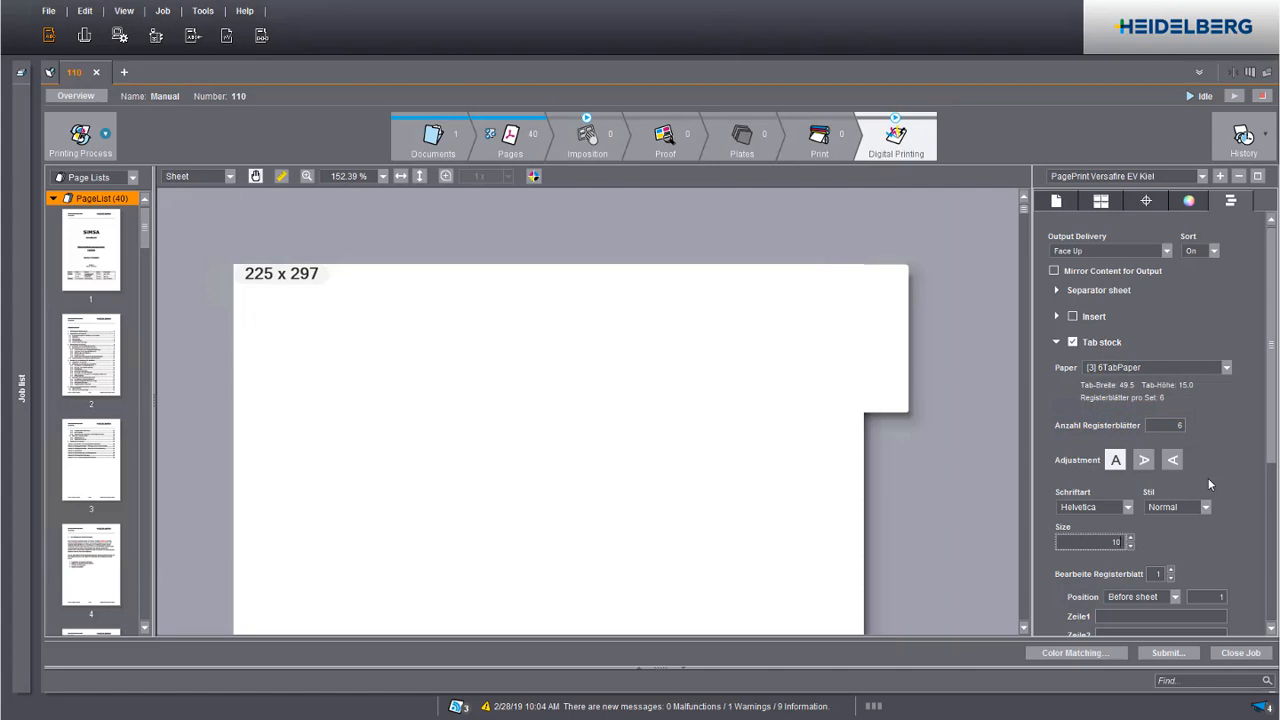
Rotate the tab text to read upwards and format it in Timesroman, style Fett, size 14.
{"action": "left_click", "coordinate": [1172, 459]}
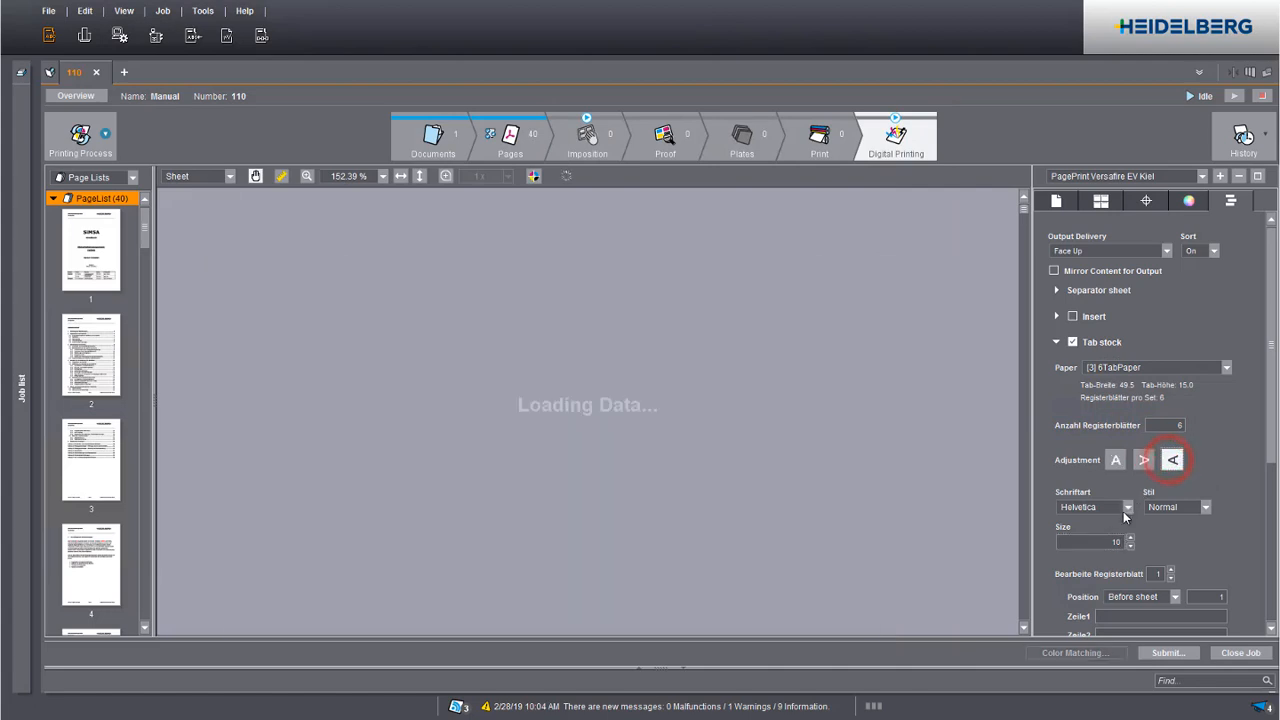
{"action": "left_click", "coordinate": [1127, 507]}
{"action": "left_click", "coordinate": [1105, 552]}
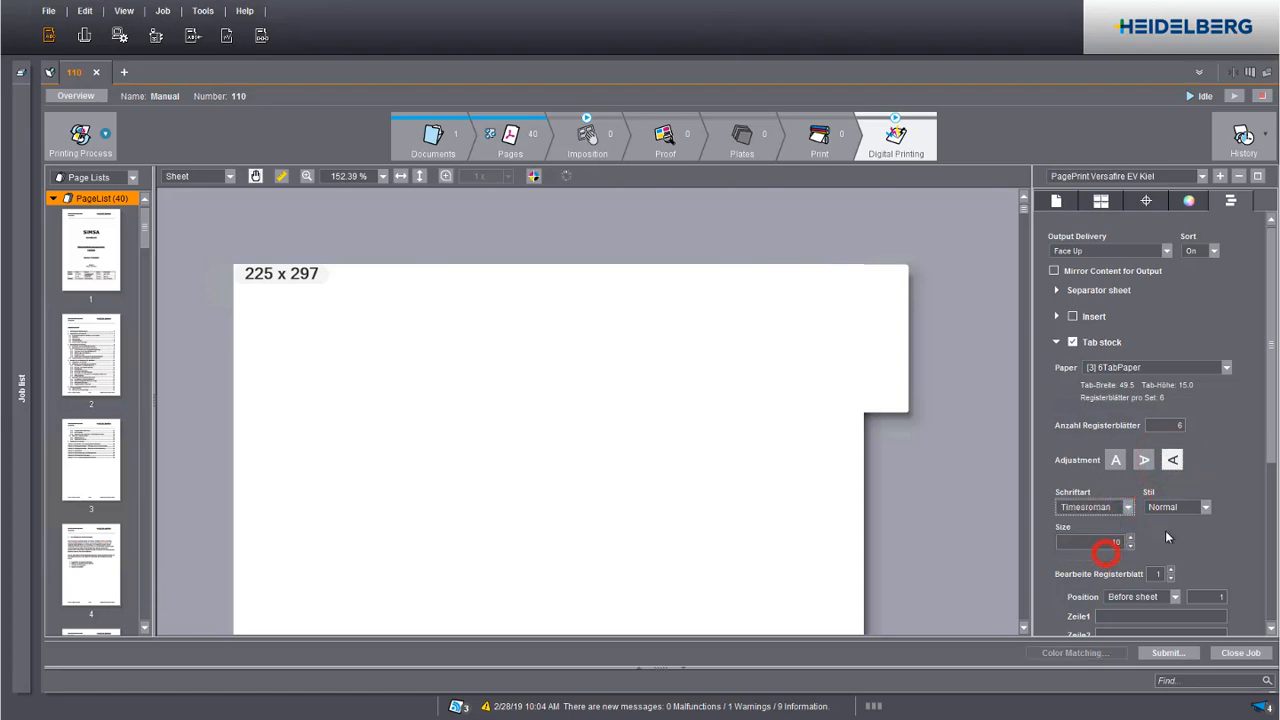
{"action": "left_click", "coordinate": [1205, 507]}
{"action": "left_click", "coordinate": [1166, 535]}
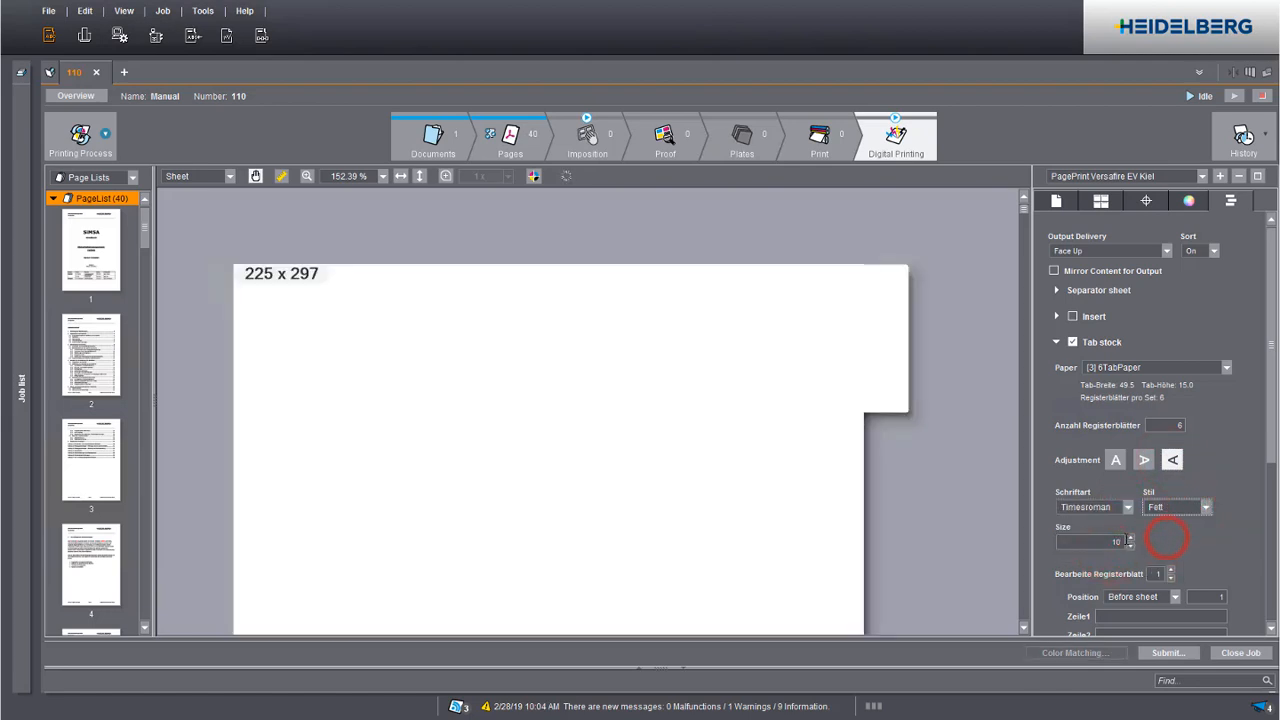
{"action": "left_click", "coordinate": [1130, 537]}
{"action": "left_click", "coordinate": [1130, 537]}
{"action": "left_click", "coordinate": [1130, 537]}
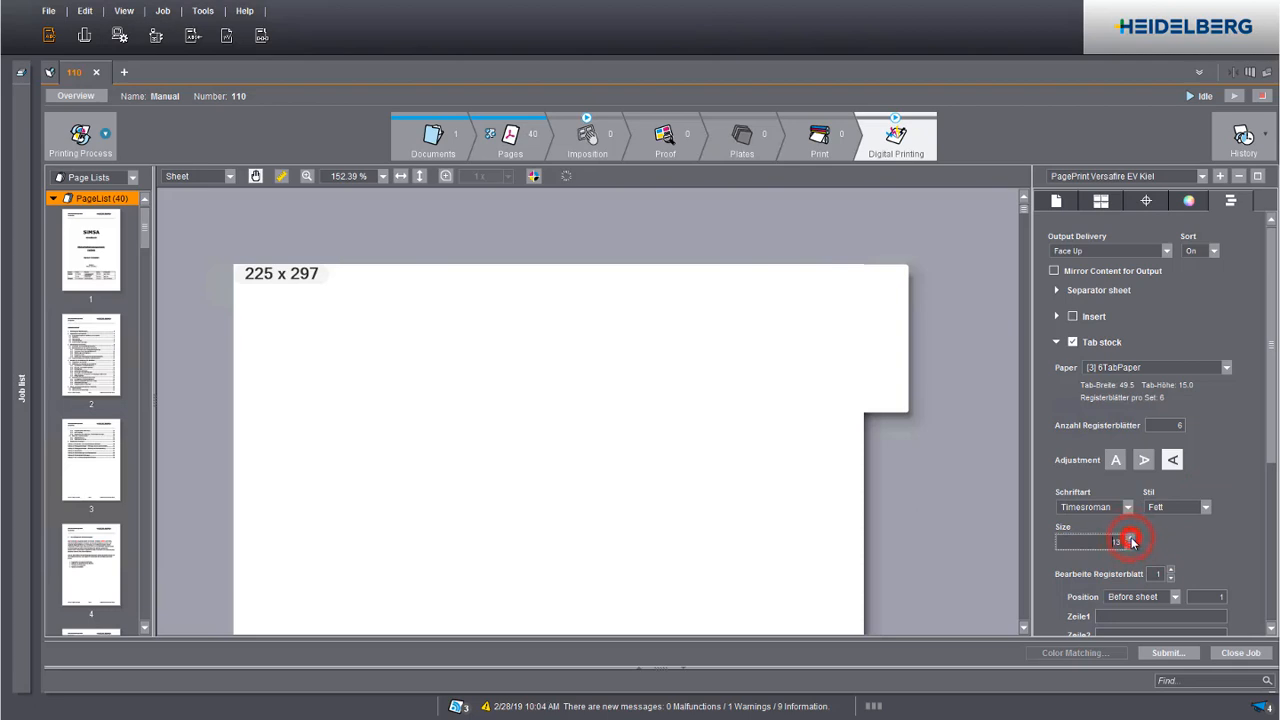
{"action": "left_click", "coordinate": [1130, 537]}
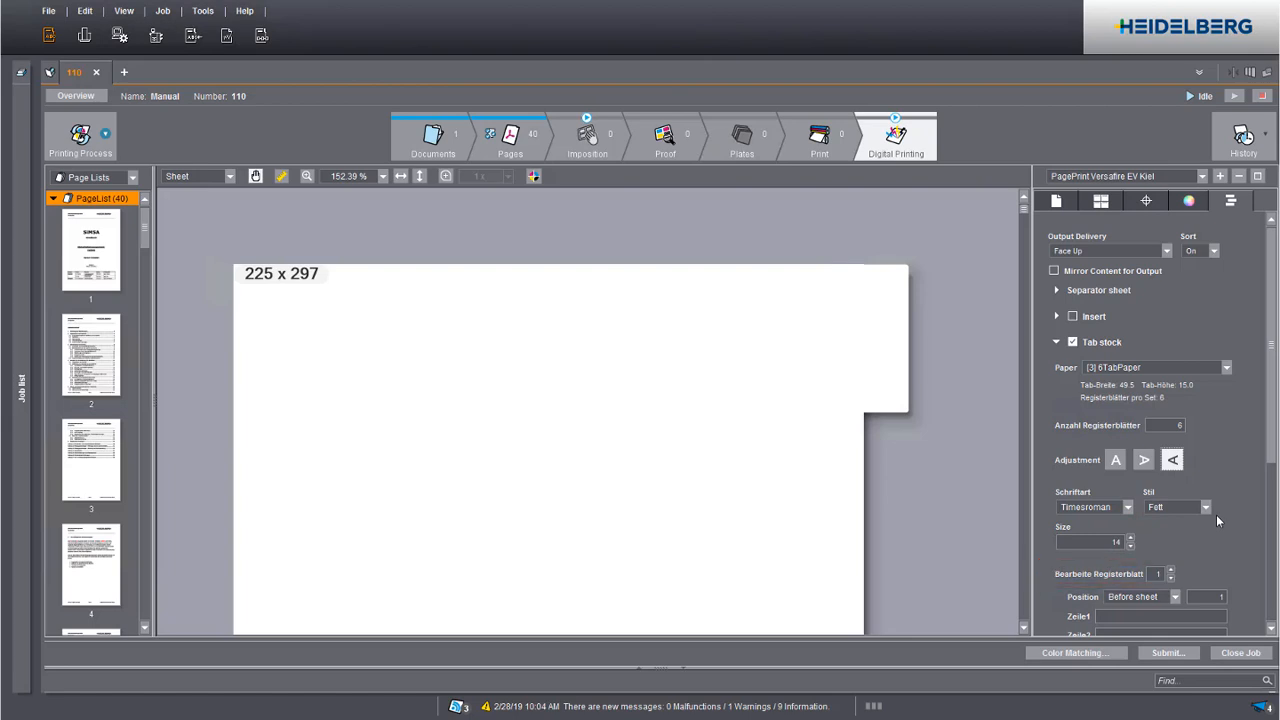
Label the first line of tab sheet 1 as "Chapter 1".
{"action": "left_click", "coordinate": [1127, 617]}
{"action": "type", "text": "Chapter 1"}
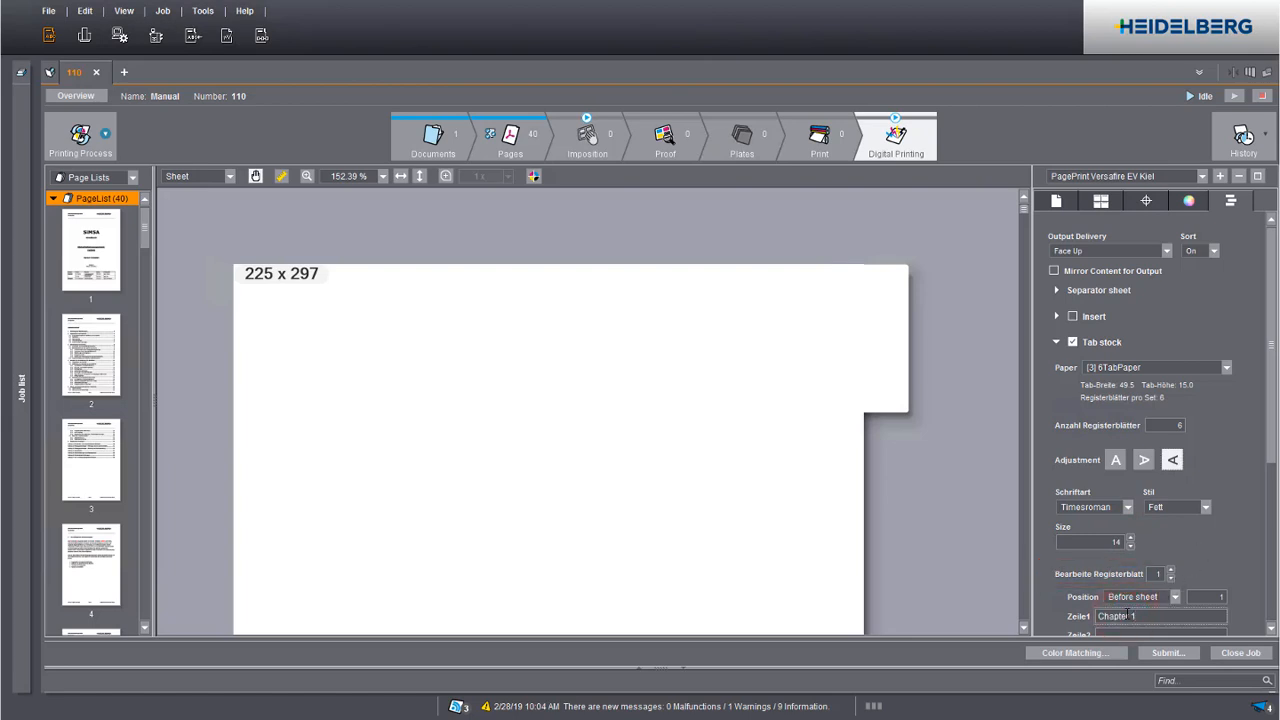
{"action": "key", "text": "Tab"}
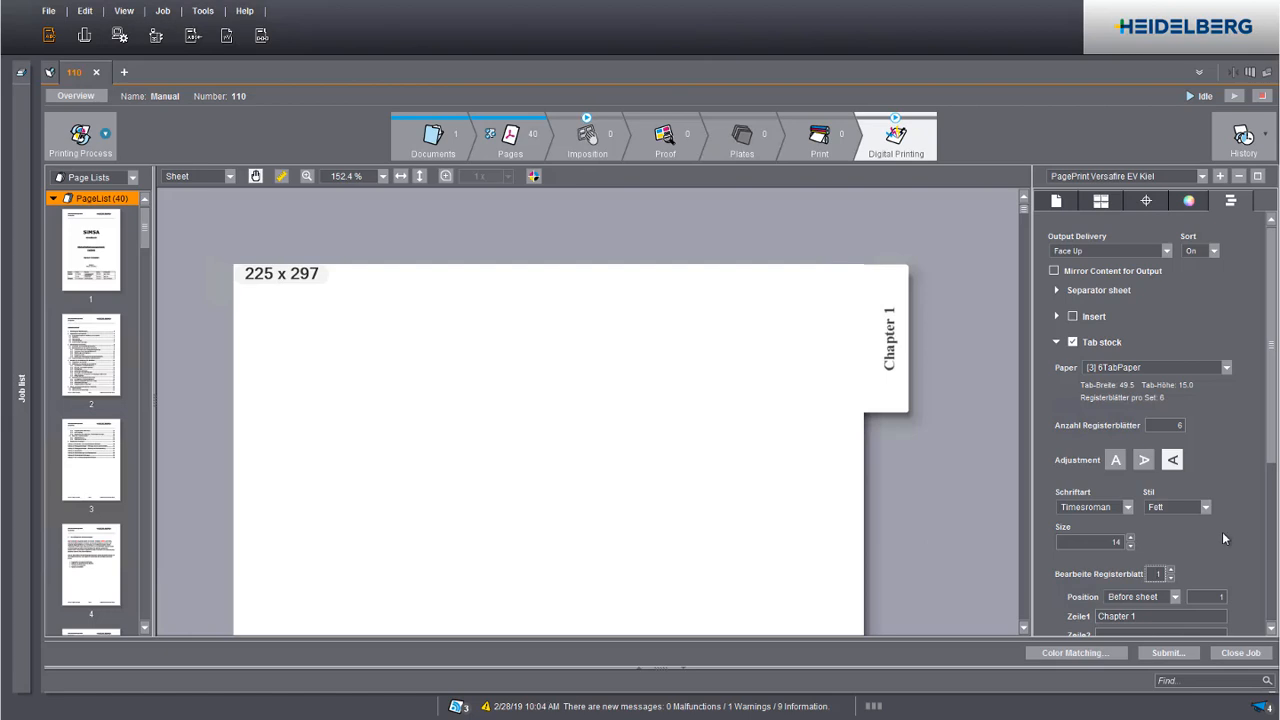
Go through tab sheets 2, 3 and 5 to check their labels and positions in the sheet preview.
{"action": "left_click", "coordinate": [1171, 569]}
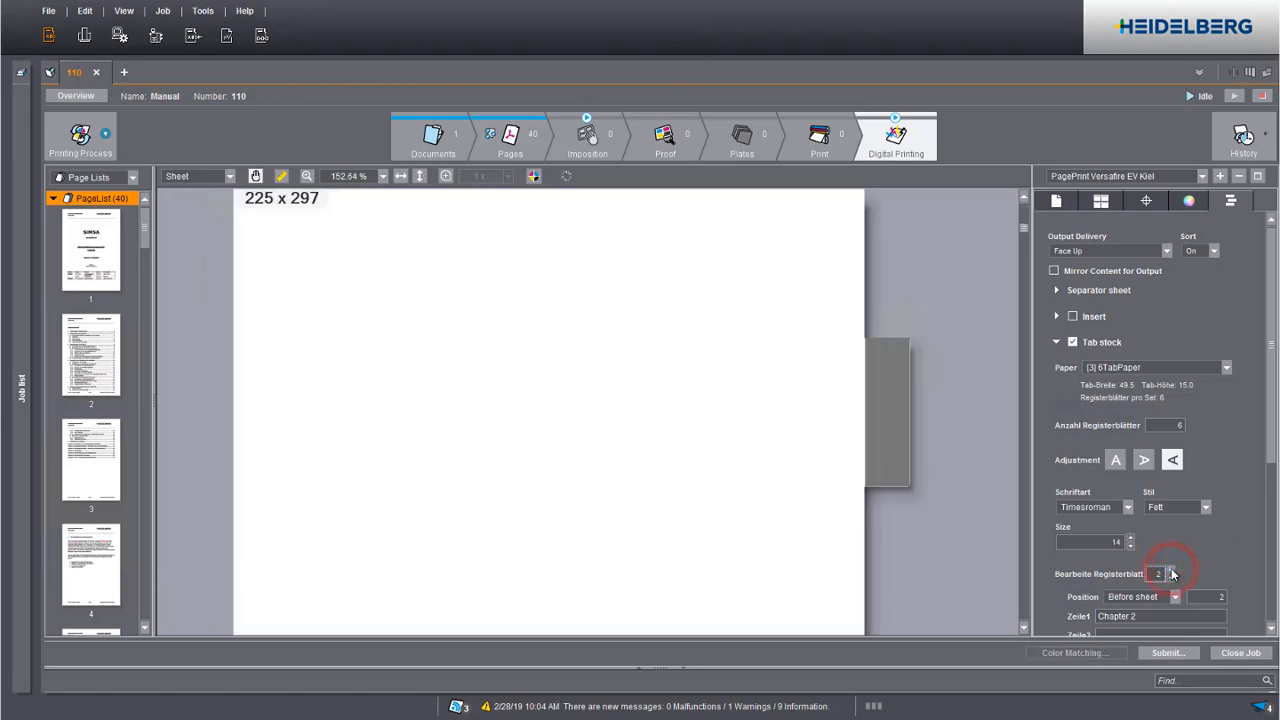
{"action": "left_click", "coordinate": [1171, 569]}
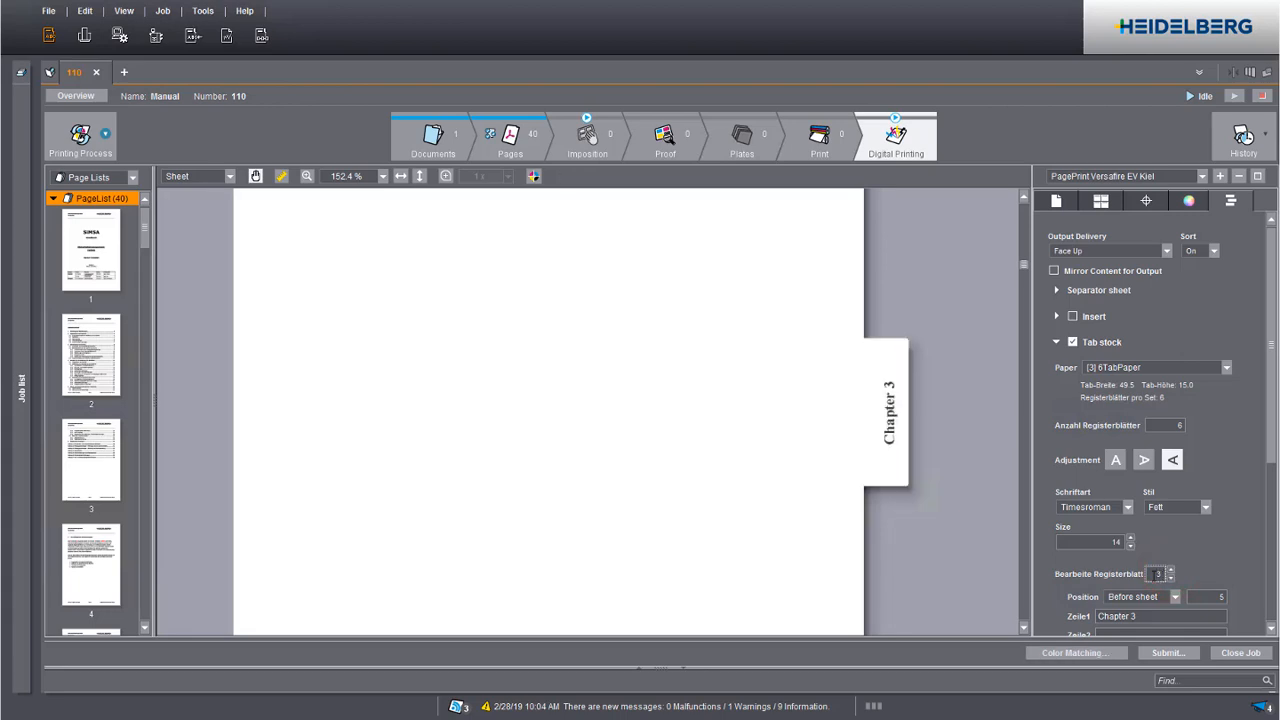
{"action": "left_click", "coordinate": [1160, 574]}
{"action": "type", "text": "5"}
{"action": "key", "text": "Return"}
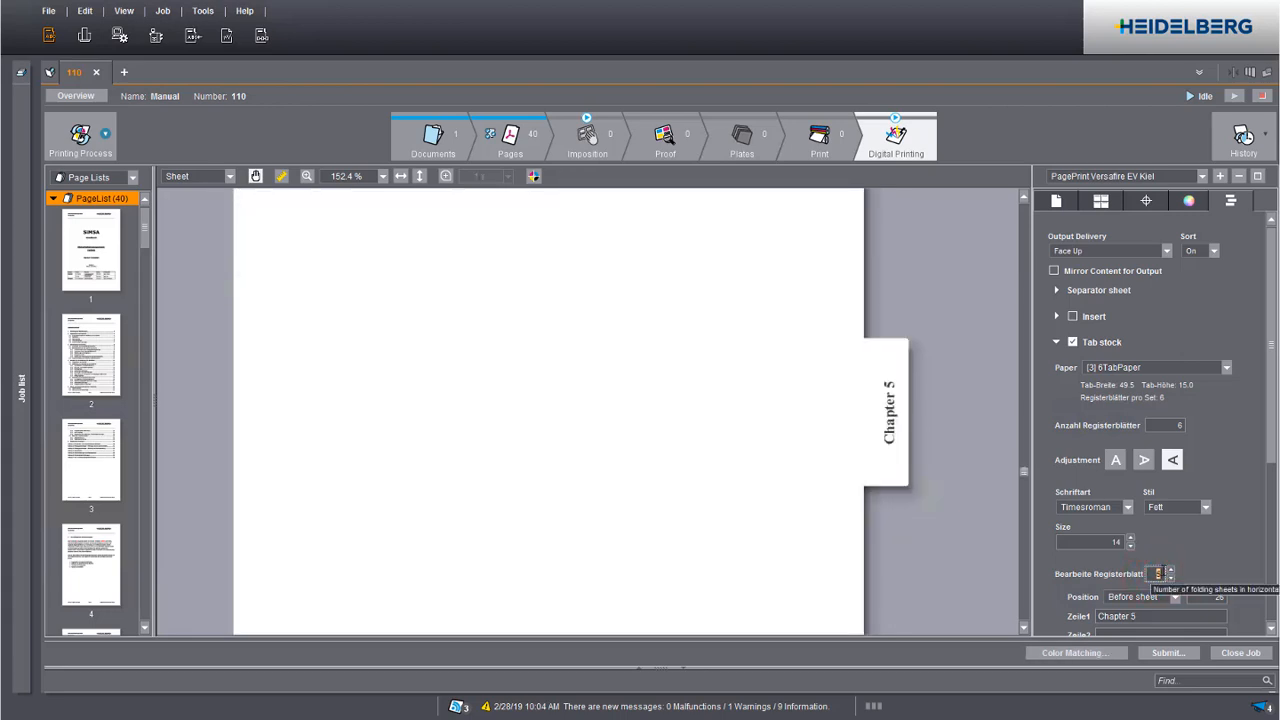
{"action": "left_click", "coordinate": [959, 571]}
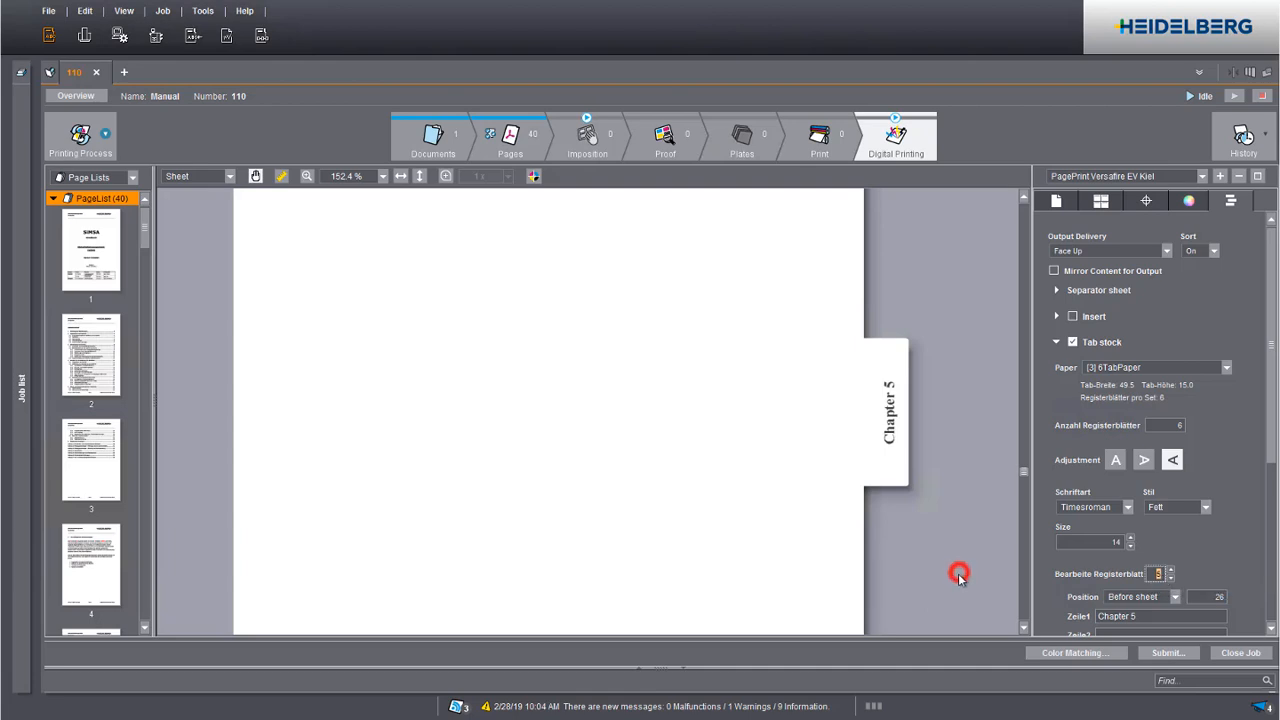
{"action": "left_click_drag", "start_coordinate": [950, 552], "coordinate": [959, 322]}
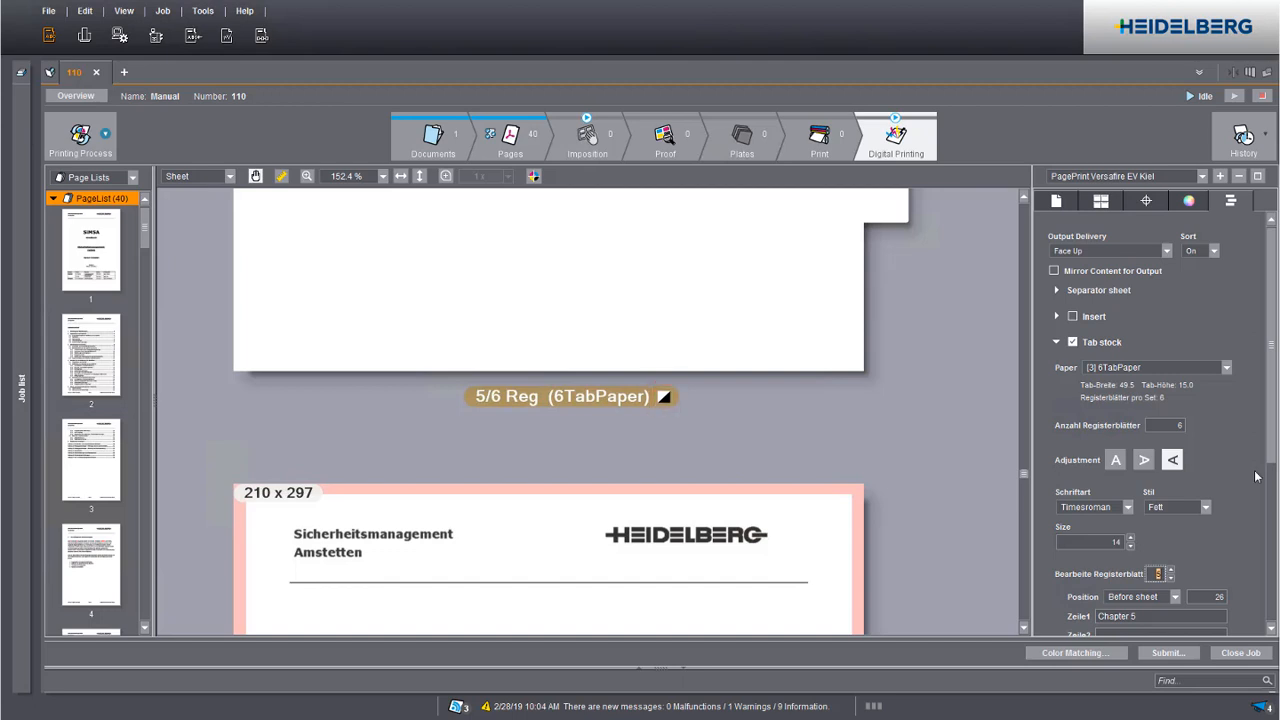
Set the finisher's punching to Multiple Hole Punching.
{"action": "left_click_drag", "start_coordinate": [1268, 438], "coordinate": [1271, 517]}
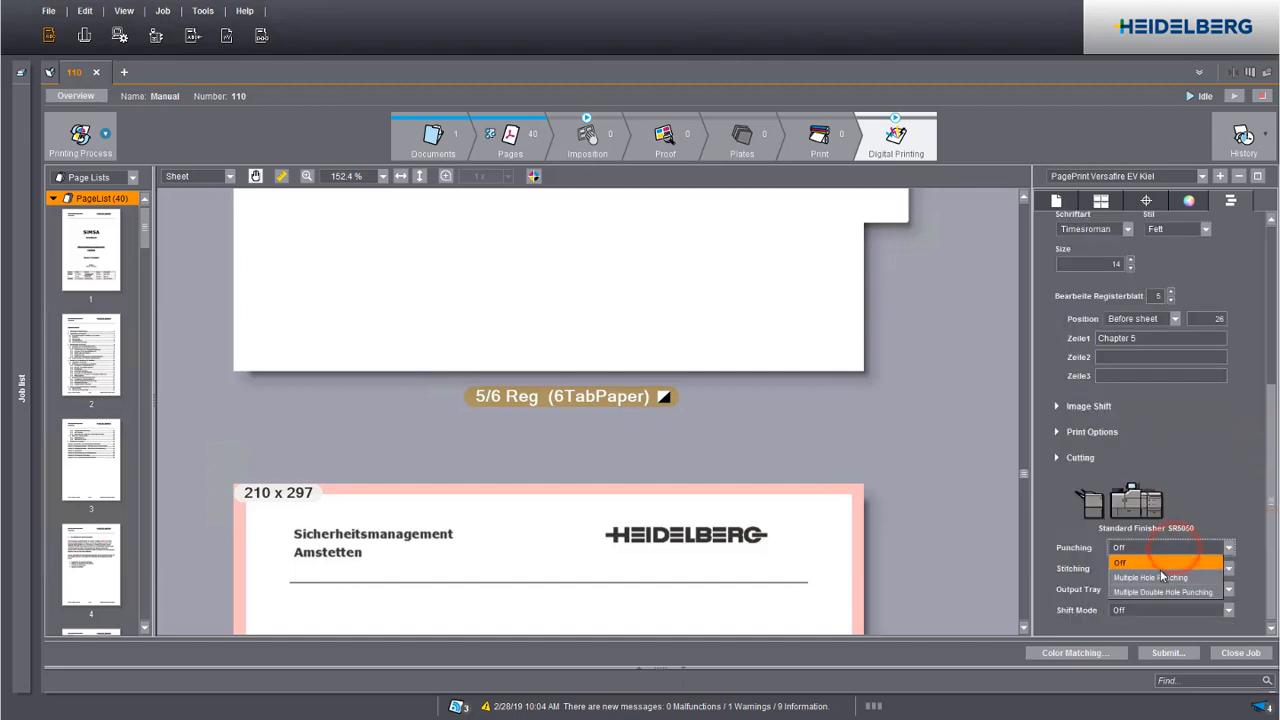
{"action": "left_click", "coordinate": [1155, 578]}
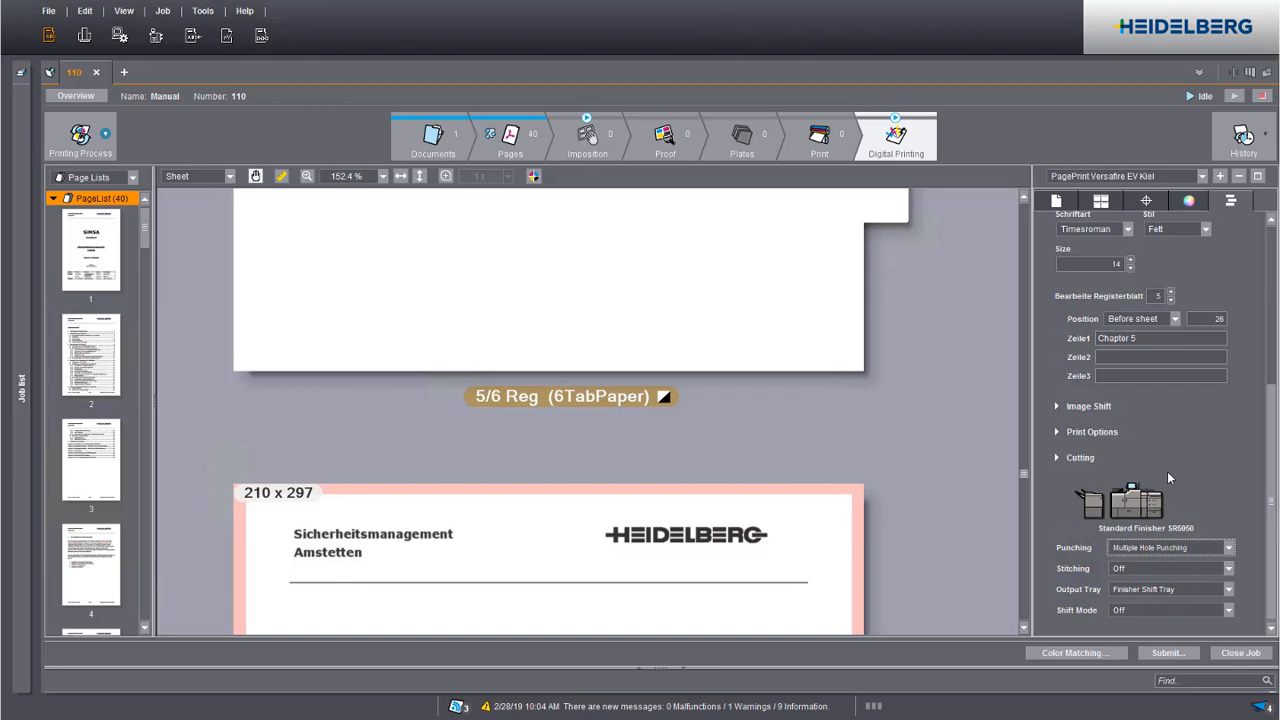
Submit all pages of the job for printing with the output quantity set to 10.
{"action": "left_click", "coordinate": [1163, 653]}
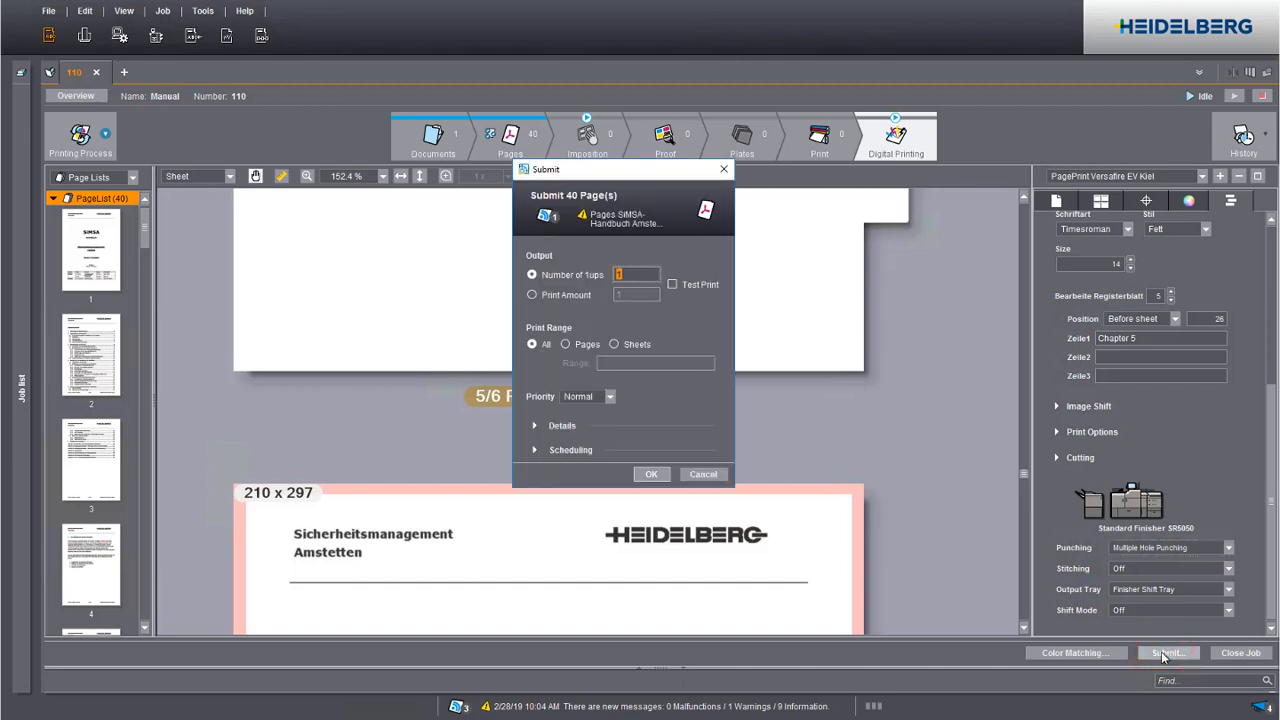
{"action": "type", "text": "10"}
{"action": "left_click", "coordinate": [644, 474]}
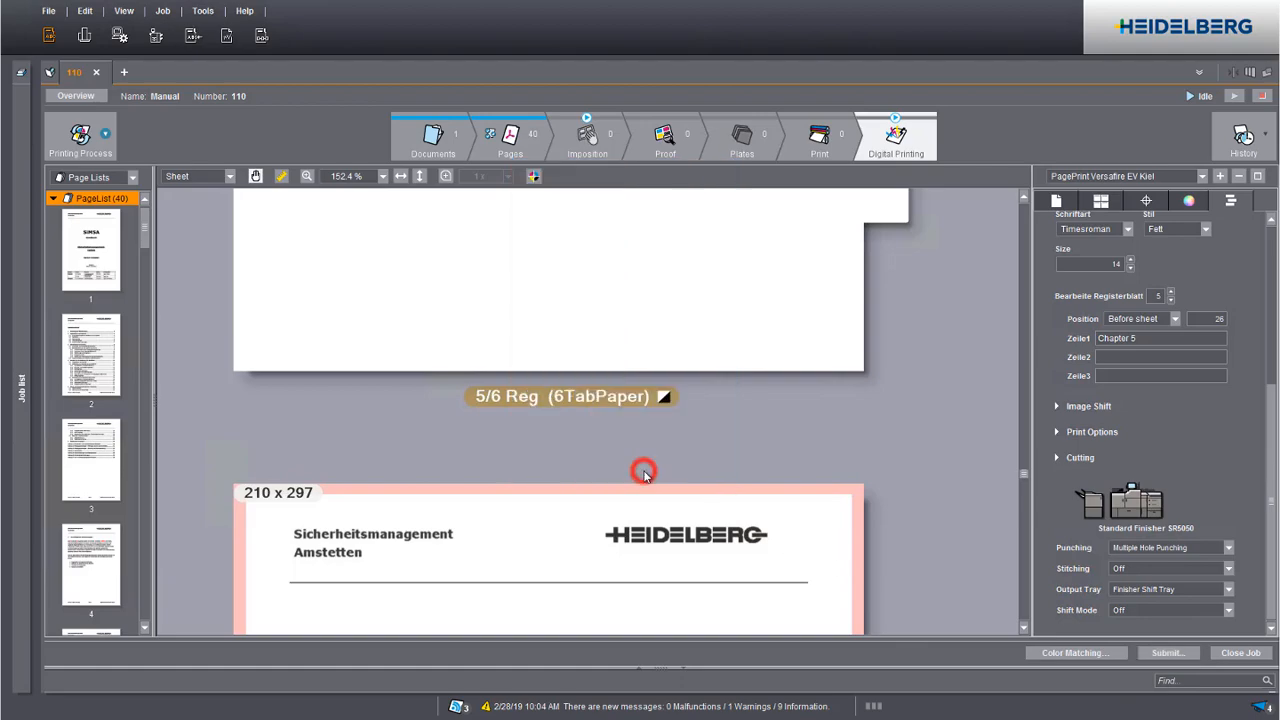